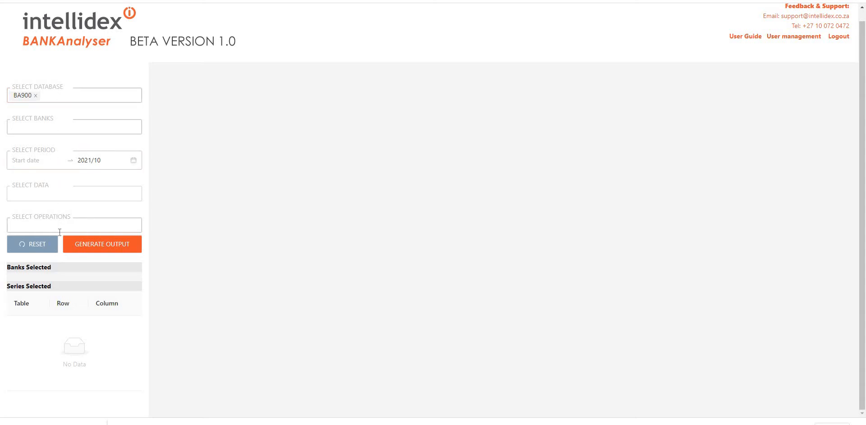
# Select the Big 4 group as the banks to analyse in the BA900 database
pyautogui.click(92, 124)
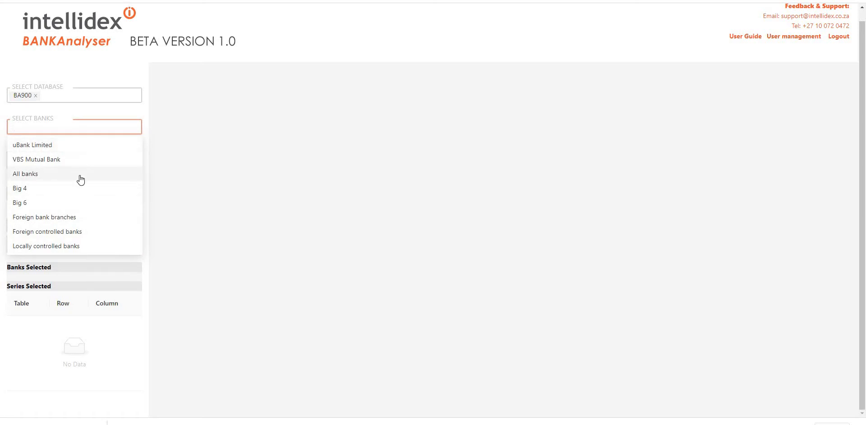
pyautogui.scroll(5, 77, 181)
pyautogui.scroll(6, 81, 182)
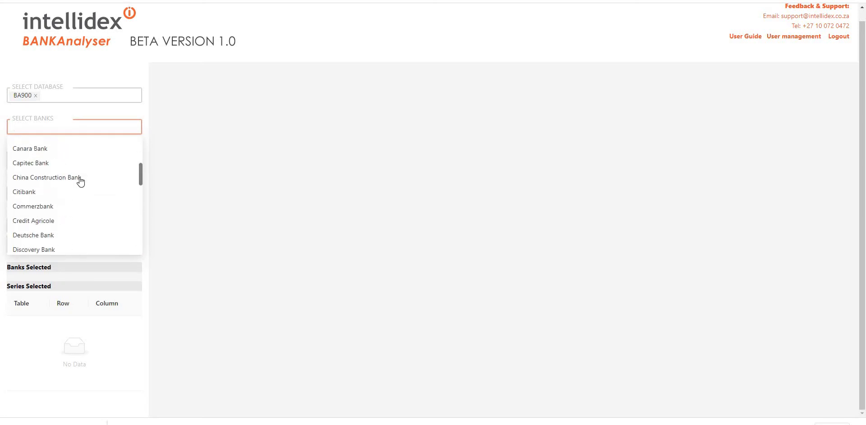
pyautogui.scroll(-9, 80, 190)
pyautogui.scroll(-3, 81, 190)
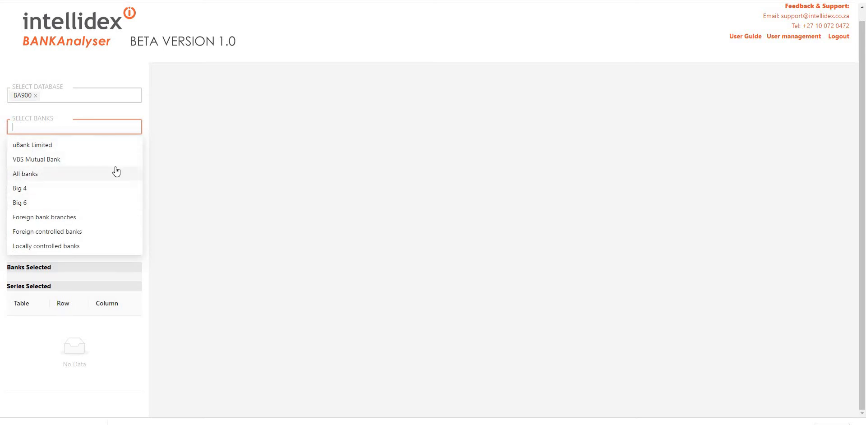
pyautogui.click(22, 187)
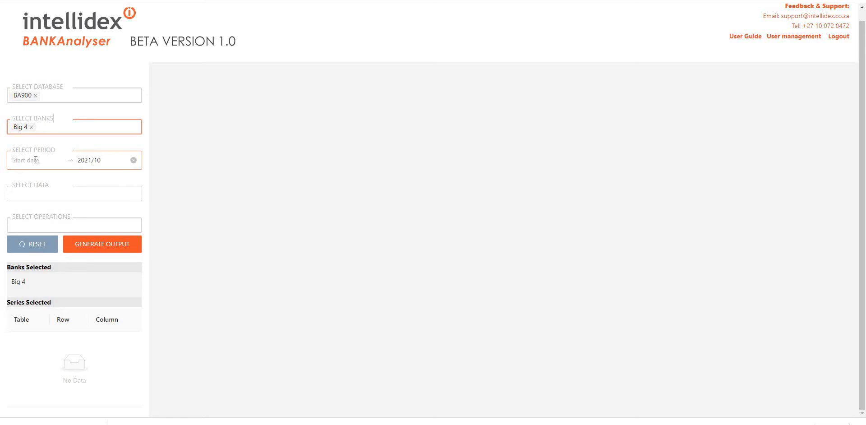
# Set the start of the period to October 2013, keeping 2021/10 as the end
pyautogui.click(35, 159)
pyautogui.doubleClick(17, 185)
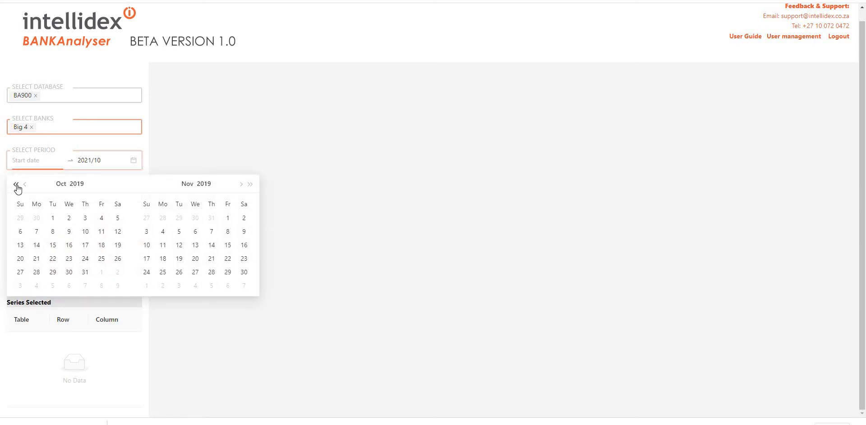
pyautogui.doubleClick(17, 185)
pyautogui.click(17, 185)
pyautogui.doubleClick(16, 185)
pyautogui.click(17, 186)
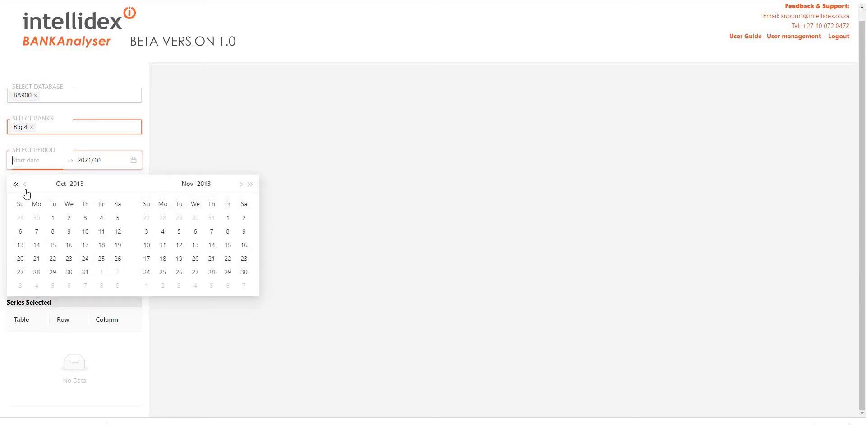
pyautogui.click(54, 219)
pyautogui.click(112, 141)
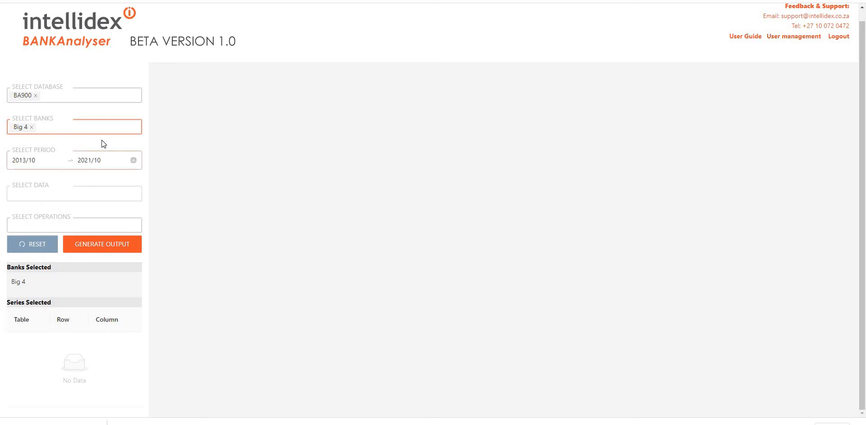
# Add the TOTAL column of Row 1 DEPOSITS in Table 1 LIABILITIES AT MONTH-END as the data series
pyautogui.click(26, 195)
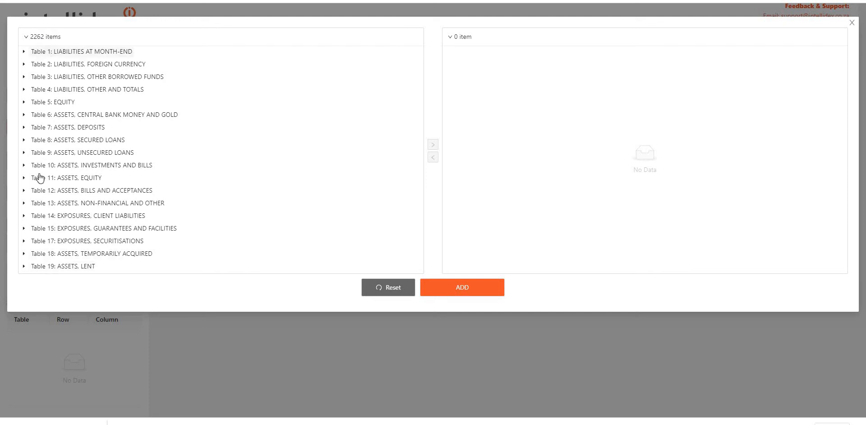
pyautogui.click(23, 269)
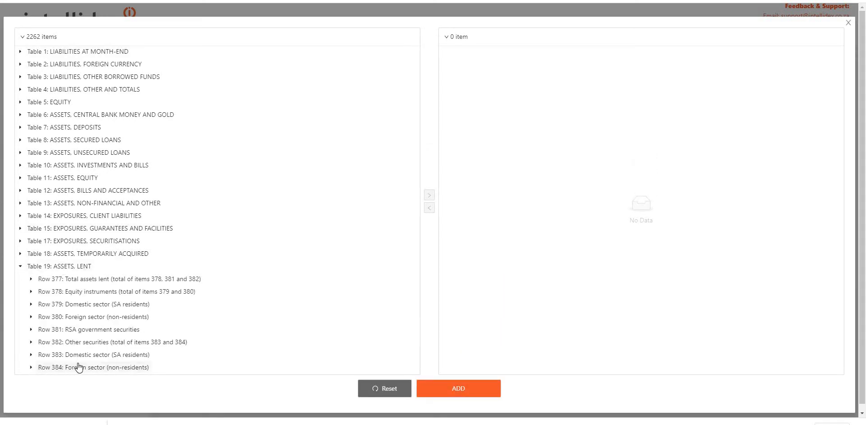
pyautogui.click(20, 266)
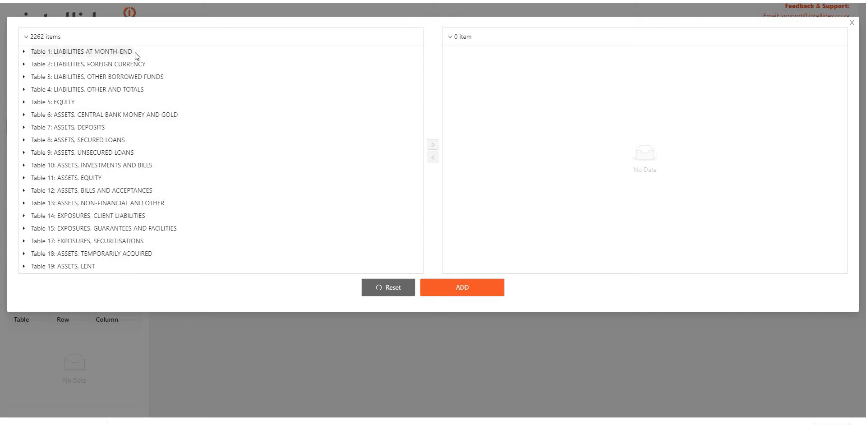
pyautogui.click(24, 52)
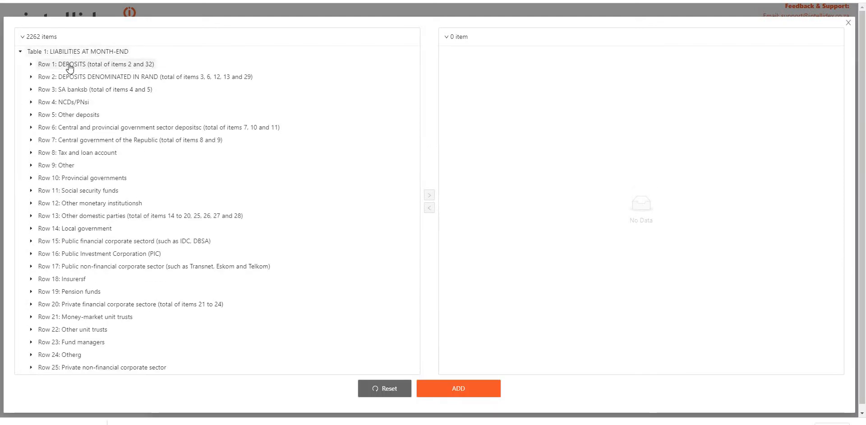
pyautogui.click(30, 64)
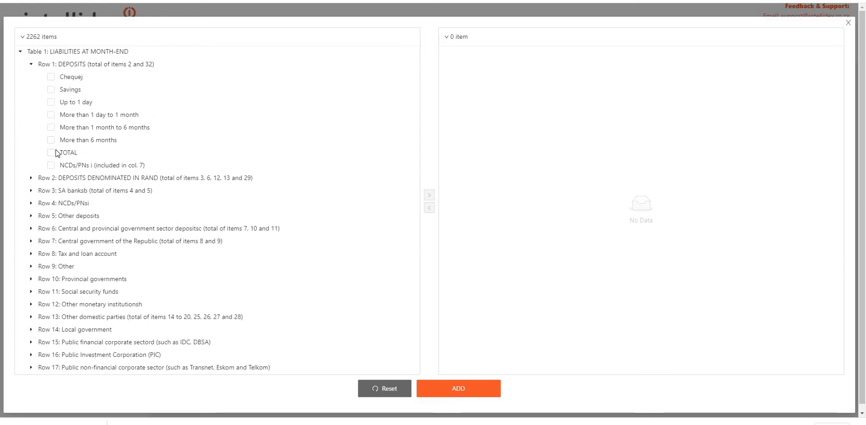
pyautogui.click(51, 153)
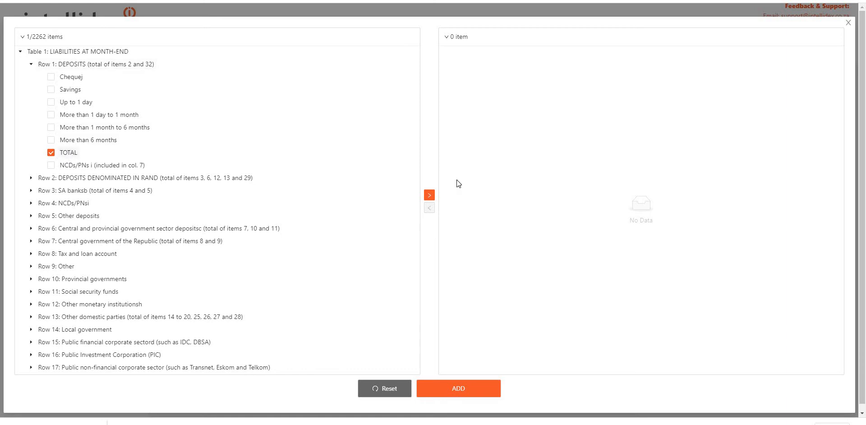
pyautogui.click(430, 195)
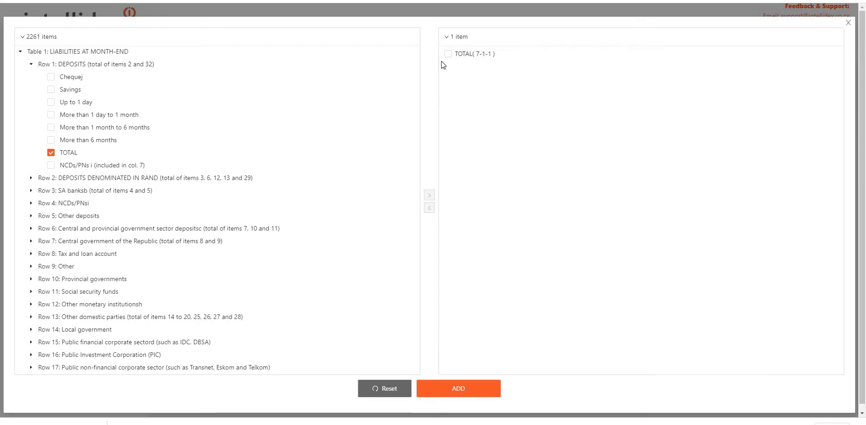
pyautogui.click(453, 390)
pyautogui.click(456, 390)
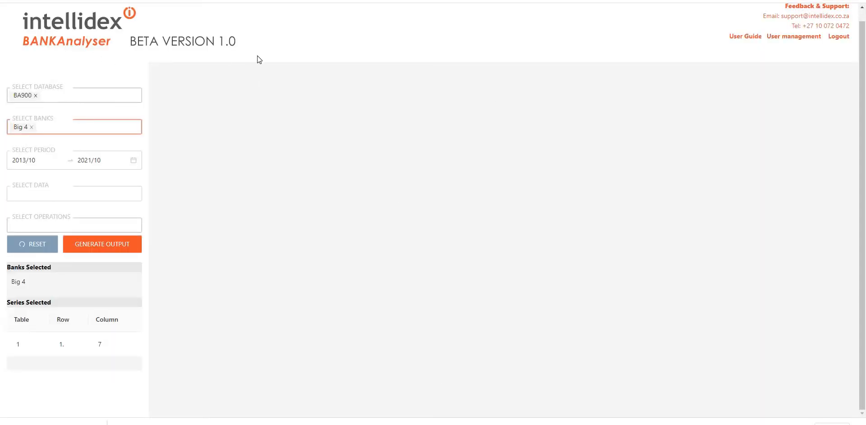
# Select all four operations, from market total to nominal total amount, and generate the output
pyautogui.click(43, 227)
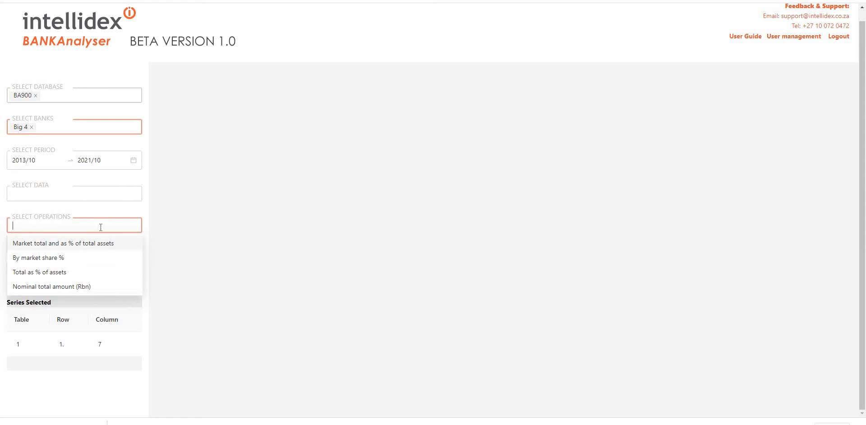
pyautogui.click(113, 243)
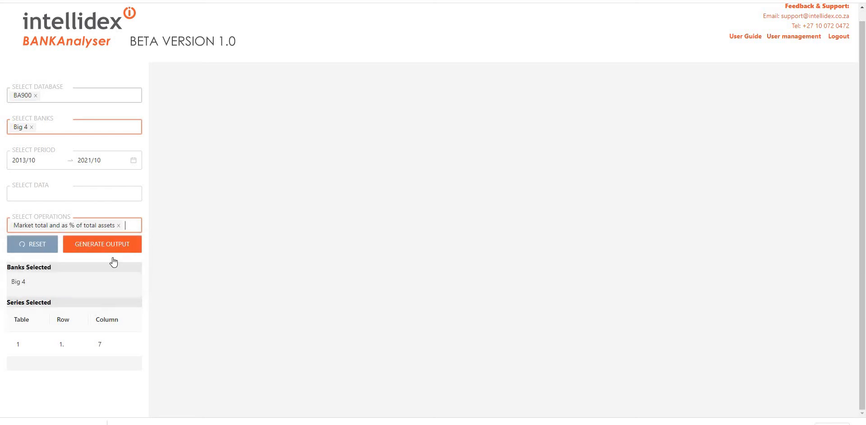
pyautogui.click(125, 228)
pyautogui.click(128, 256)
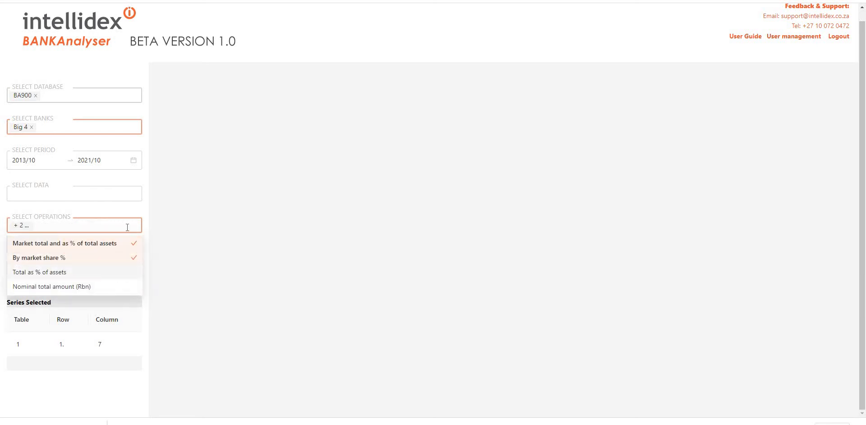
pyautogui.click(120, 272)
pyautogui.click(118, 285)
pyautogui.click(120, 212)
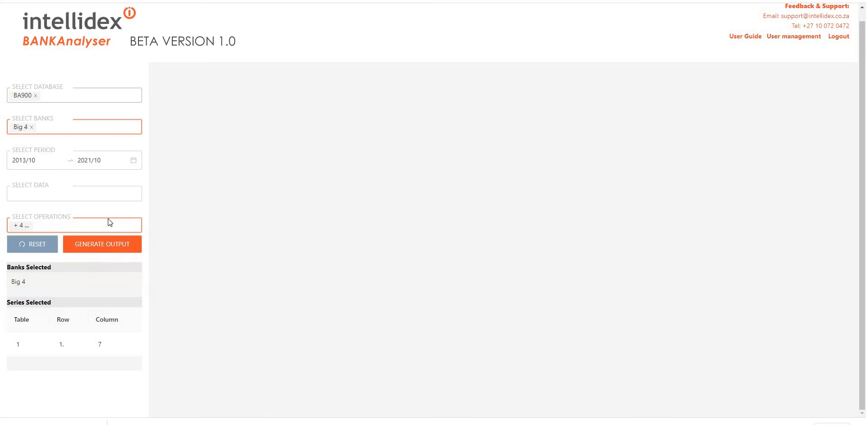
pyautogui.click(101, 244)
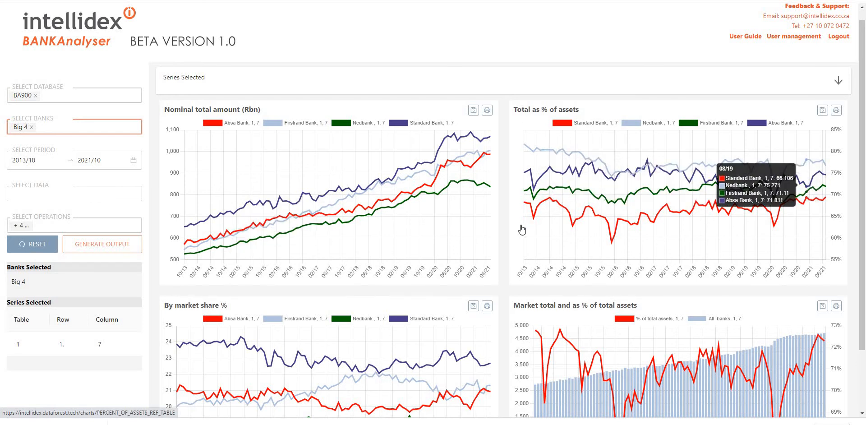
# Look over the four generated charts and open the By market share % chart on its own
pyautogui.scroll(-2, 519, 237)
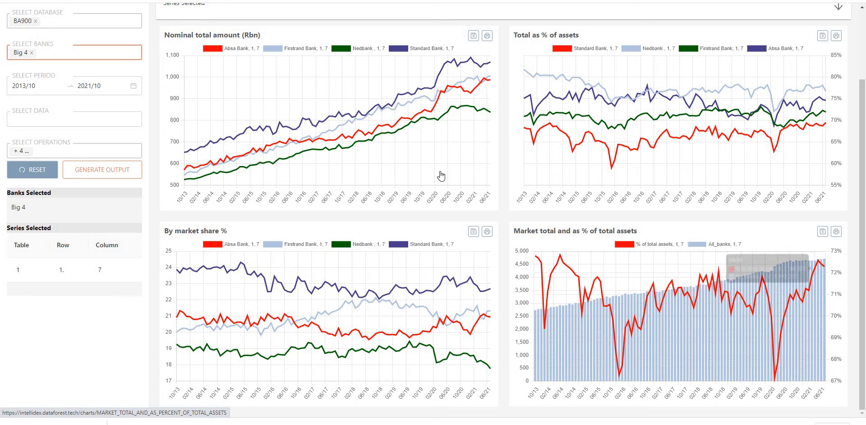
pyautogui.scroll(2, 440, 177)
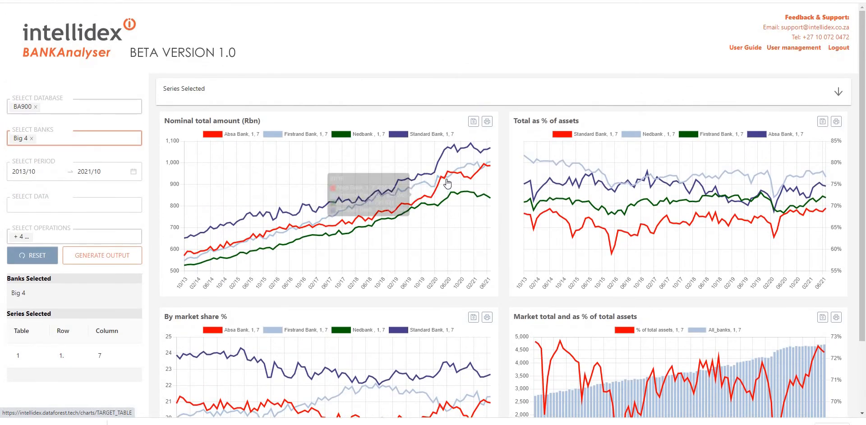
pyautogui.scroll(-1, 397, 226)
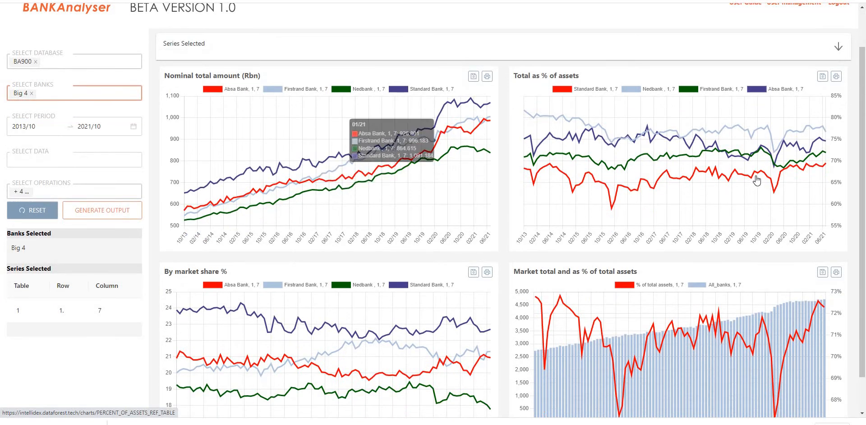
pyautogui.scroll(-1, 532, 136)
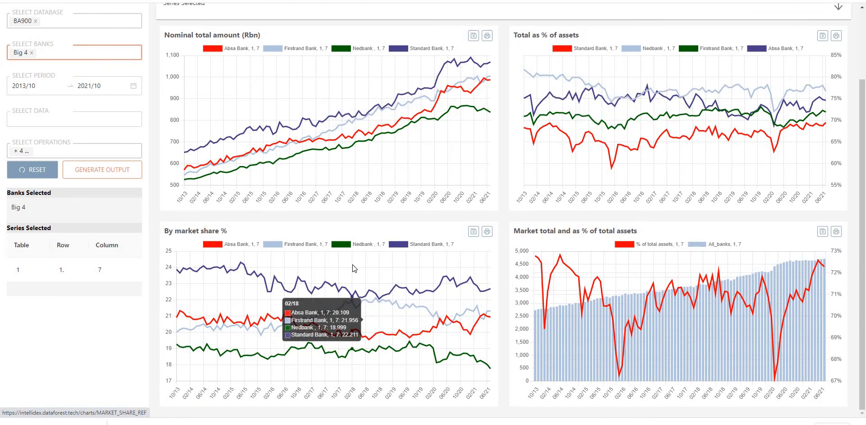
pyautogui.click(353, 266)
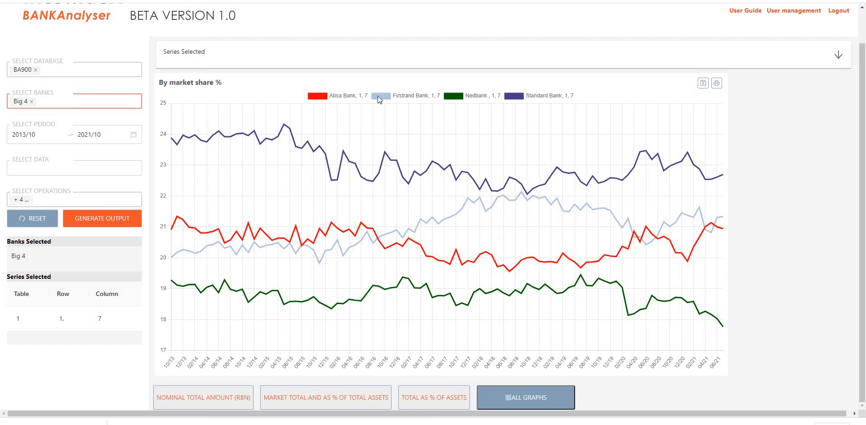
# Hide the Absa Bank and Firstrand Bank lines in the market share chart, and show both again
pyautogui.click(318, 95)
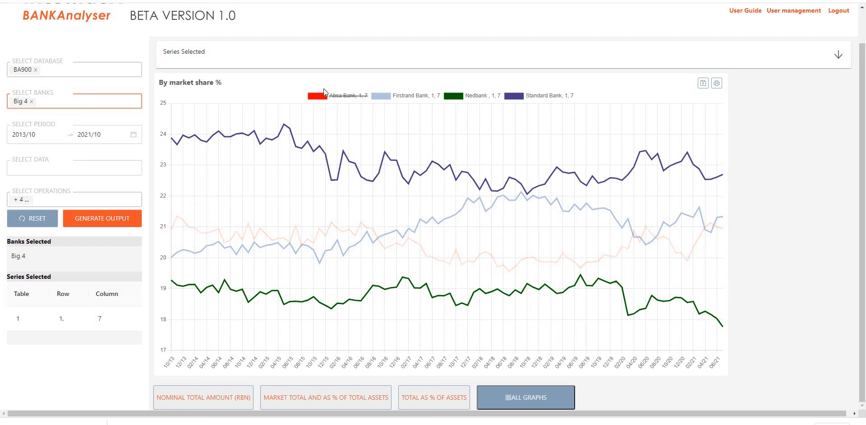
pyautogui.click(378, 97)
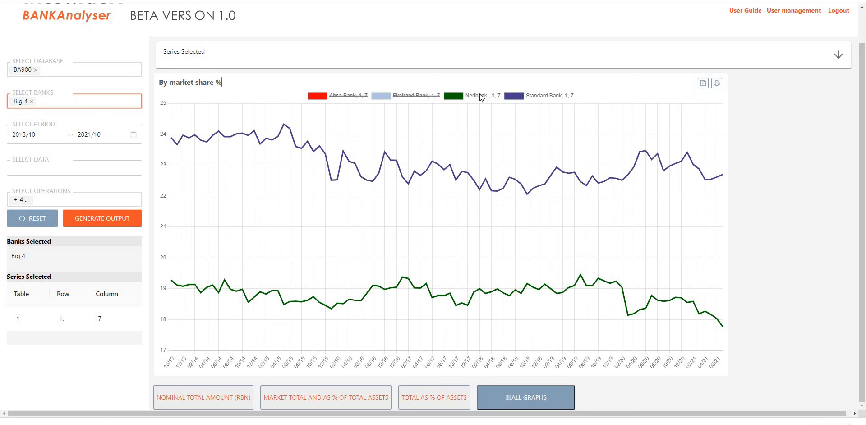
pyautogui.click(382, 96)
pyautogui.click(313, 95)
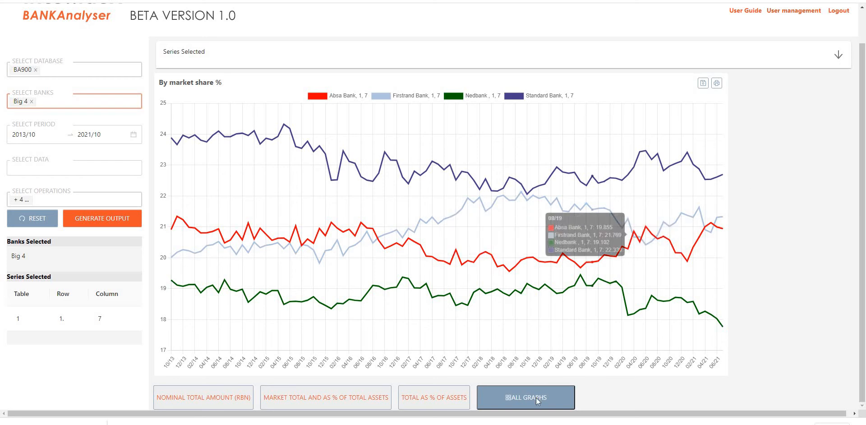
# Open the Nominal total amount (Rbn) chart and check the selected series details, collapsing them again
pyautogui.click(189, 397)
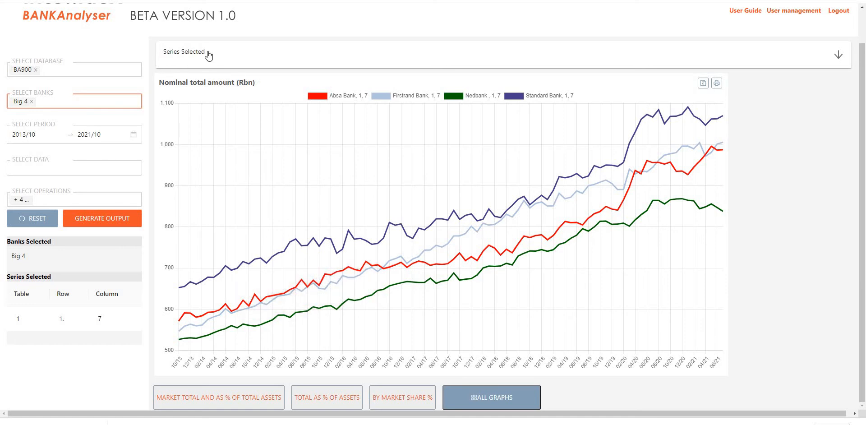
pyautogui.click(728, 58)
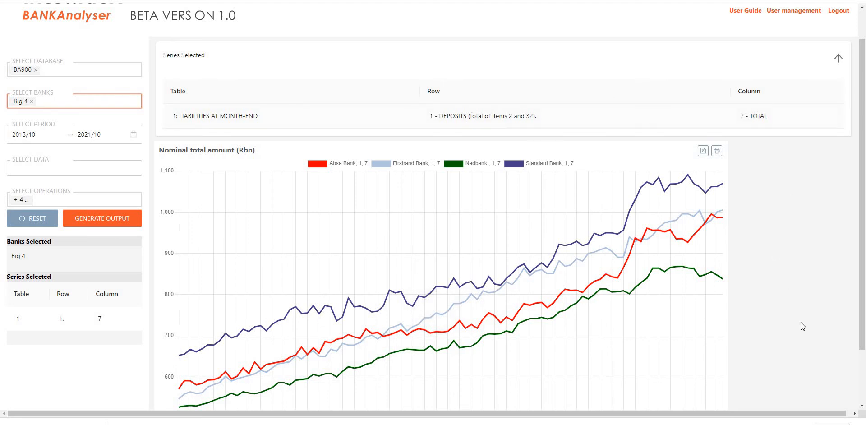
pyautogui.scroll(-2, 816, 65)
pyautogui.scroll(3, 837, 67)
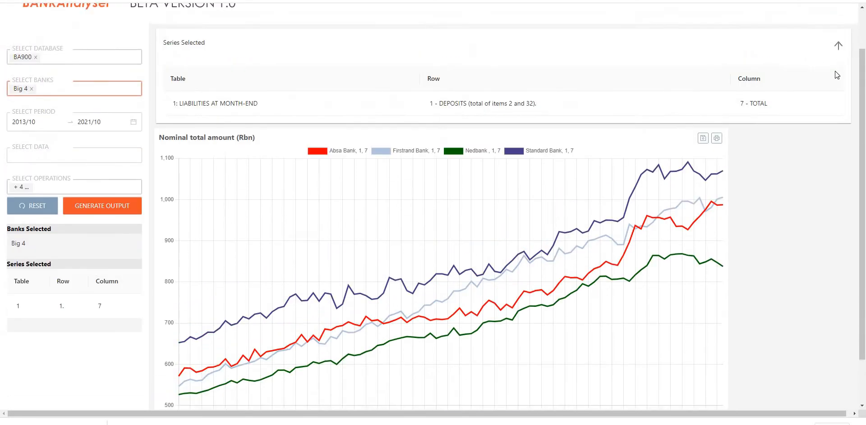
pyautogui.click(838, 97)
pyautogui.scroll(-2, 384, 115)
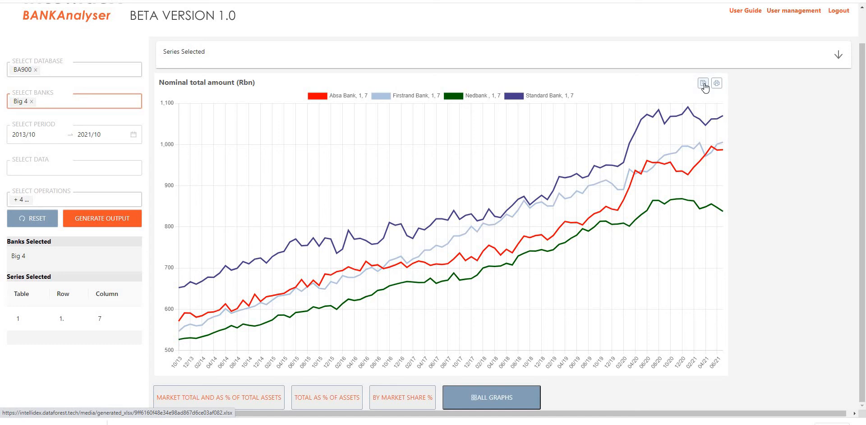
# Download the Nominal total amount (Rbn) chart data as an Excel file, and look over the chart's printable report
pyautogui.click(703, 85)
pyautogui.click(717, 84)
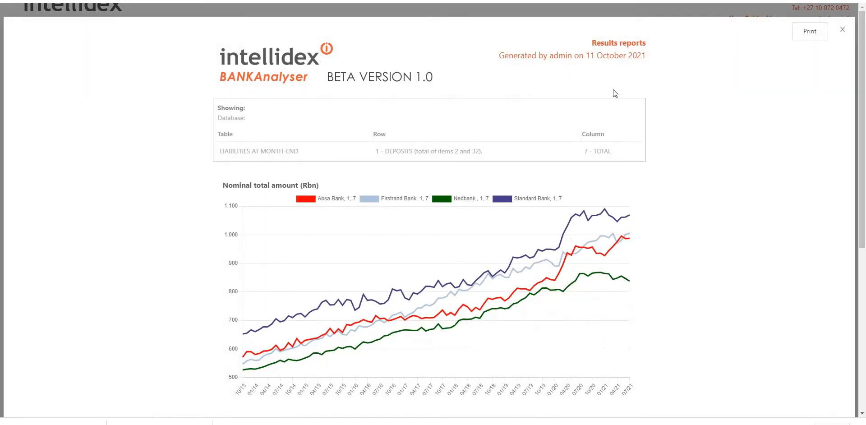
pyautogui.scroll(-2, 395, 286)
pyautogui.scroll(3, 395, 286)
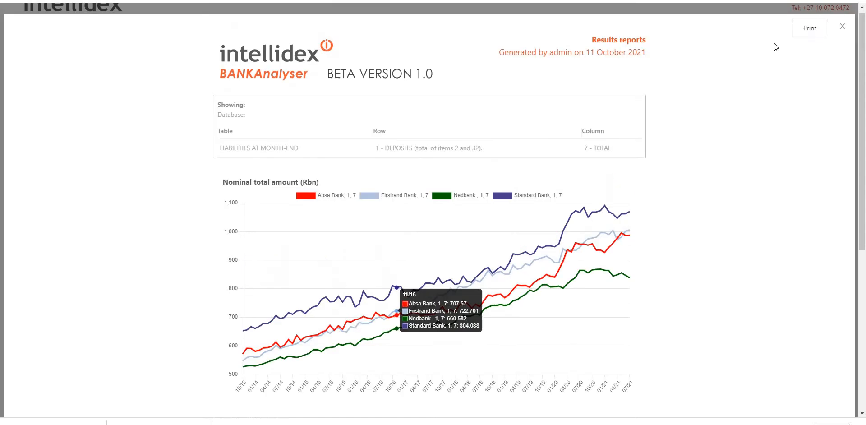
# Preview the report's print output with Save as PDF as the destination, and close the preview and the report
pyautogui.click(811, 32)
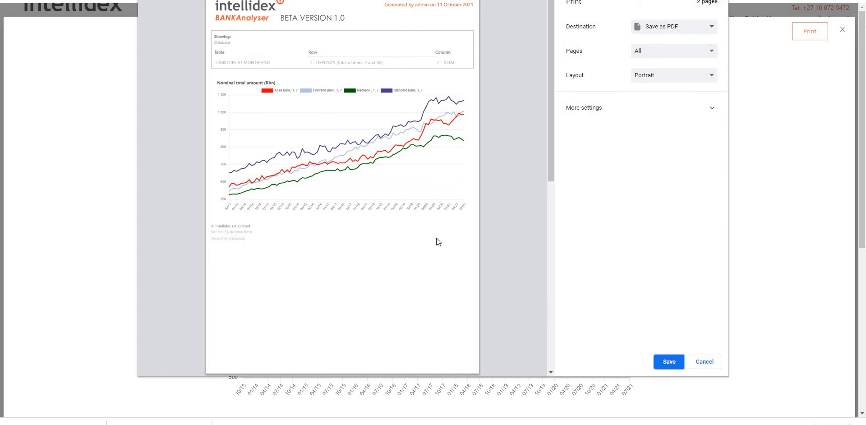
pyautogui.click(672, 363)
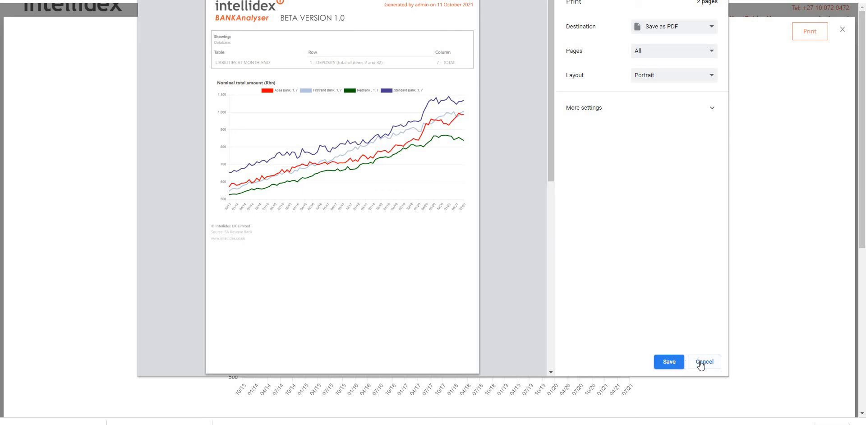
pyautogui.click(844, 30)
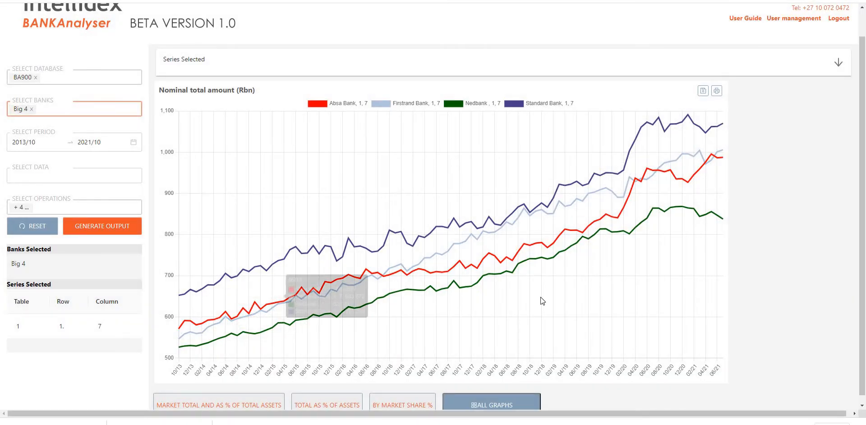
# Remove the TOTAL (7-1-1) series from the selected data
pyautogui.scroll(-1, 542, 301)
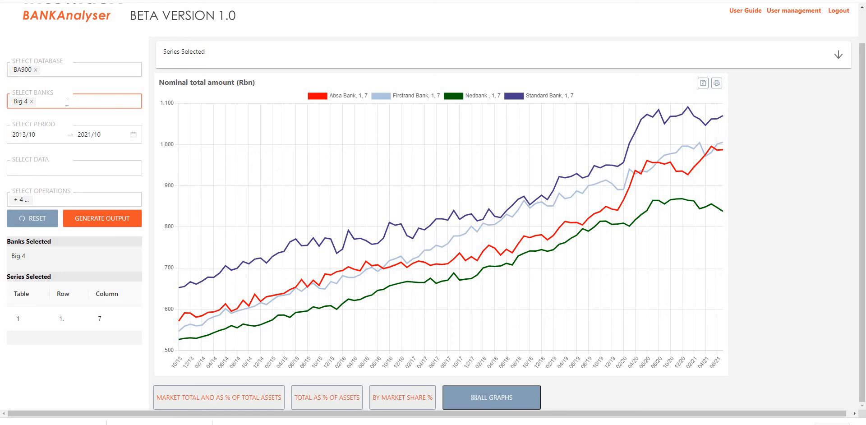
pyautogui.click(48, 173)
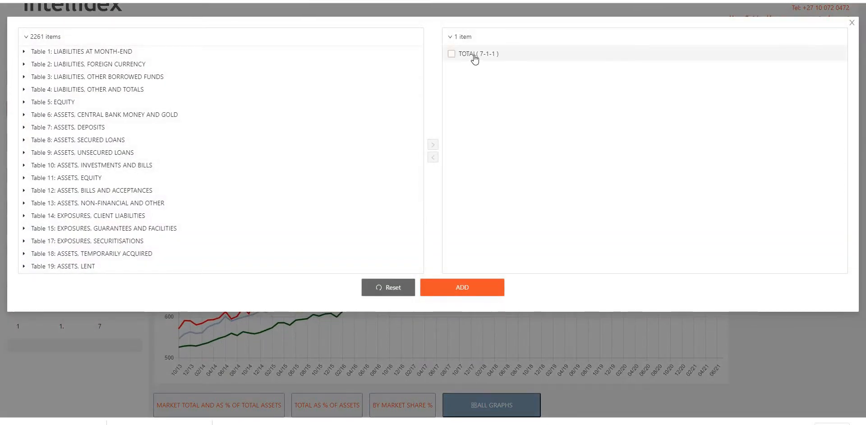
pyautogui.click(452, 54)
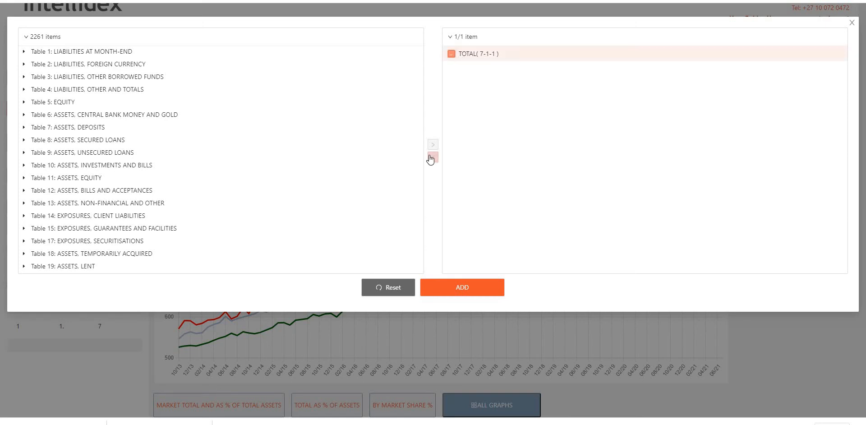
pyautogui.click(433, 157)
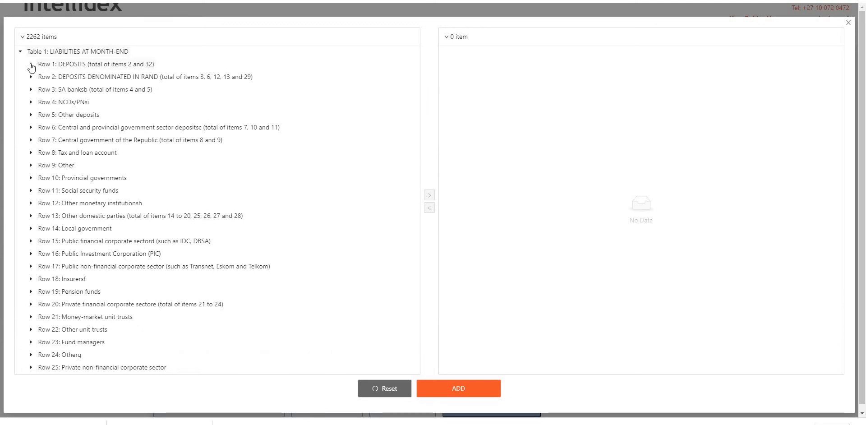
# Add Table 1, Row 1 deposits from Up to 1 day through More than 6 months as four series, and generate the output
pyautogui.click(32, 64)
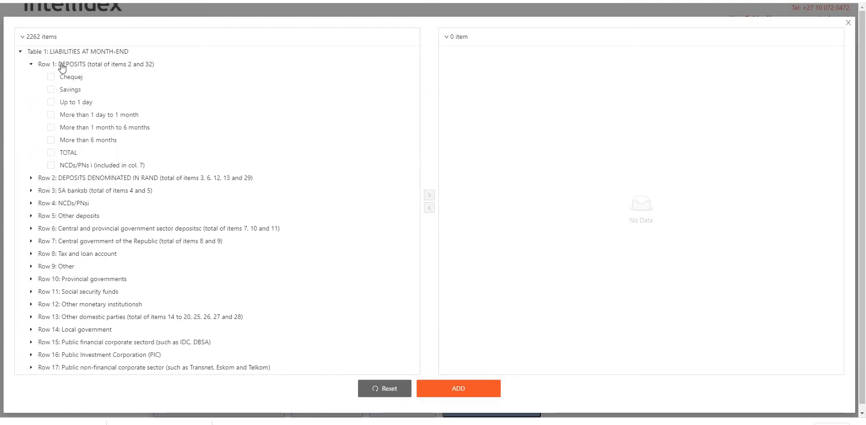
pyautogui.click(51, 103)
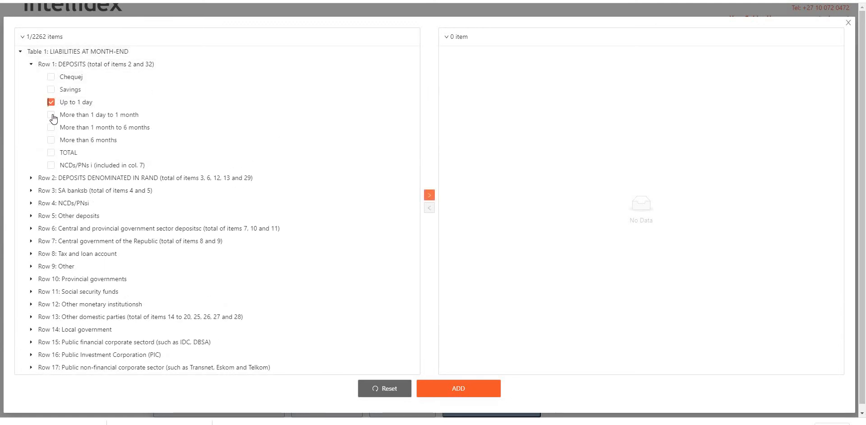
pyautogui.click(51, 114)
pyautogui.click(51, 128)
pyautogui.click(51, 141)
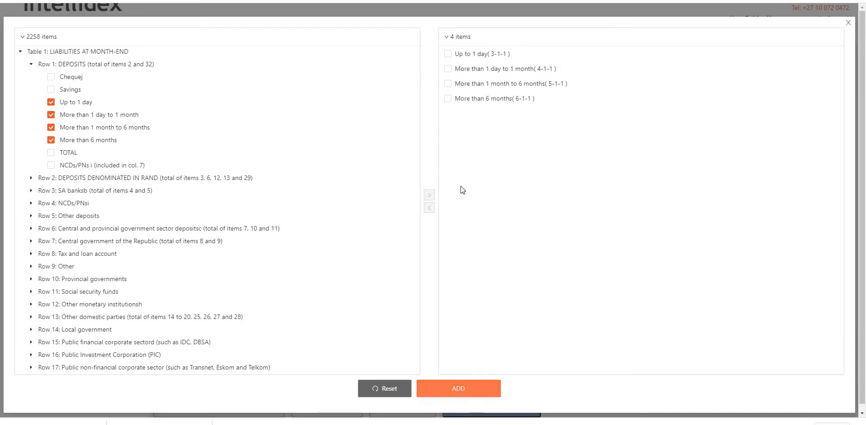
pyautogui.click(455, 391)
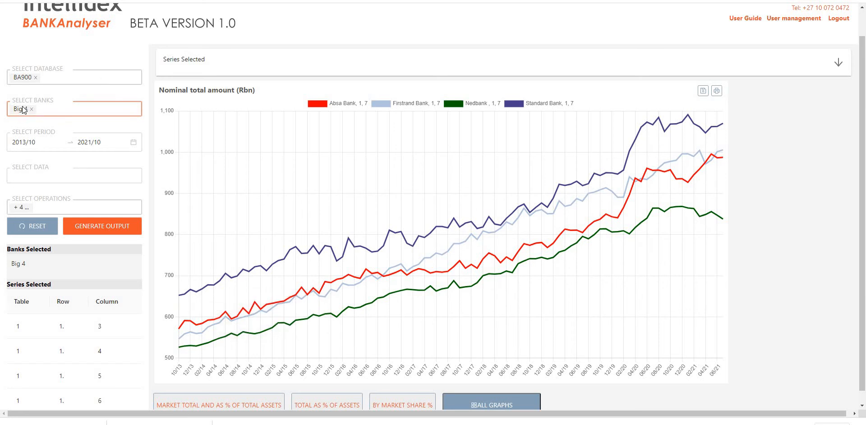
pyautogui.click(101, 228)
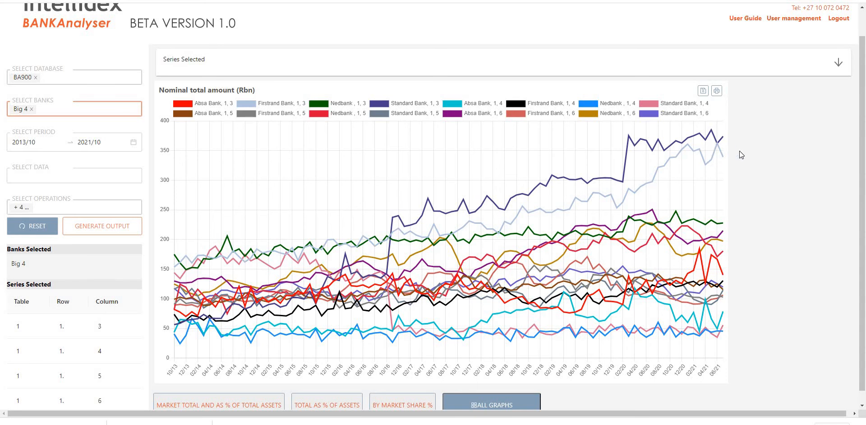
# Replace the Big 4 bank selection with All banks and generate the output
pyautogui.click(67, 111)
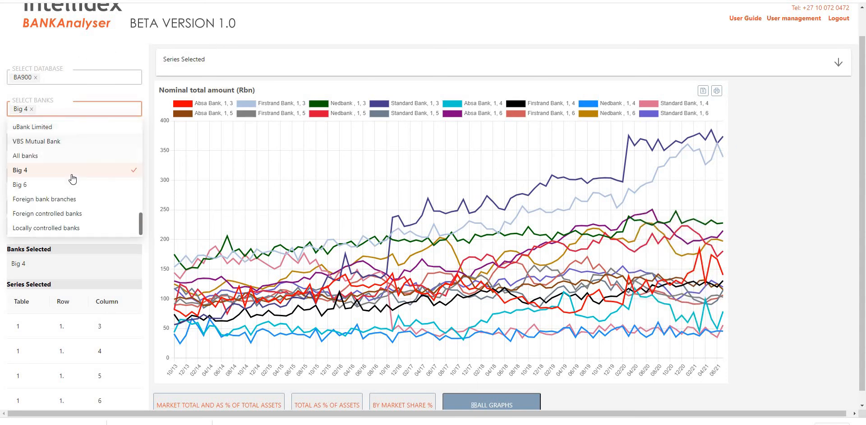
pyautogui.click(31, 157)
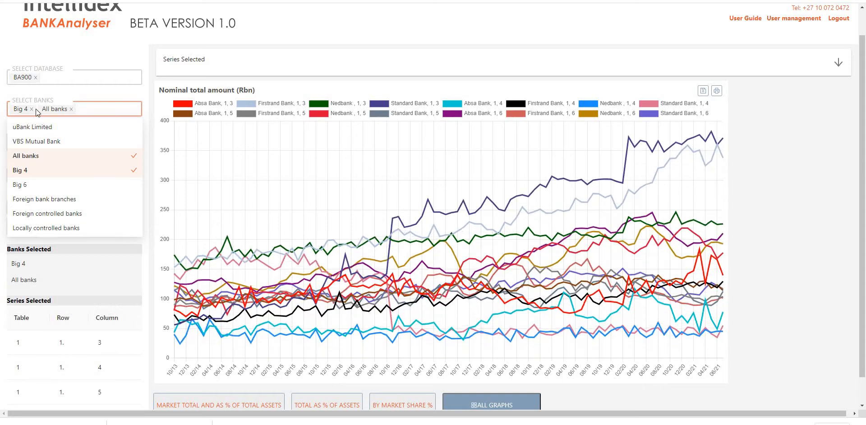
pyautogui.click(32, 109)
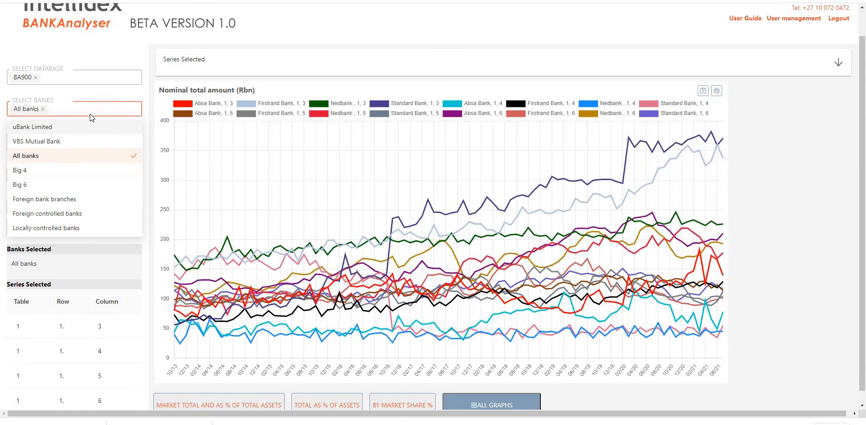
pyautogui.click(96, 93)
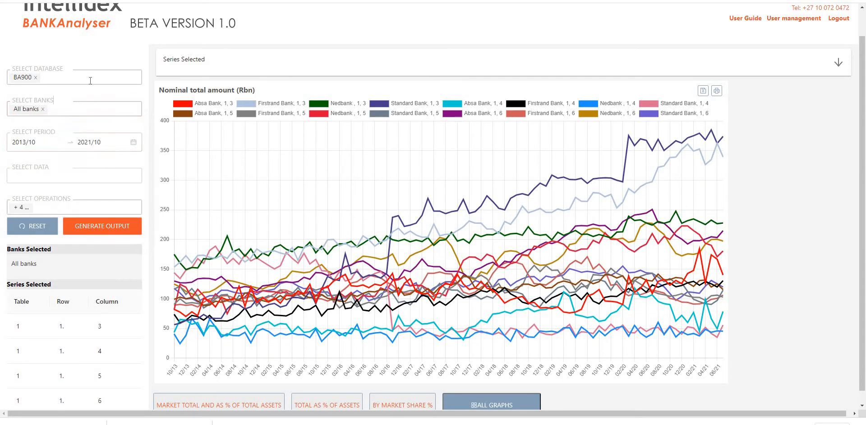
pyautogui.click(103, 226)
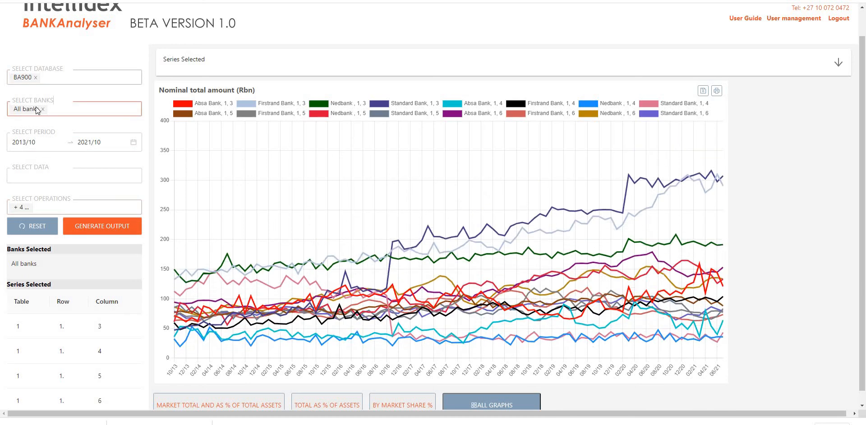
pyautogui.click(103, 225)
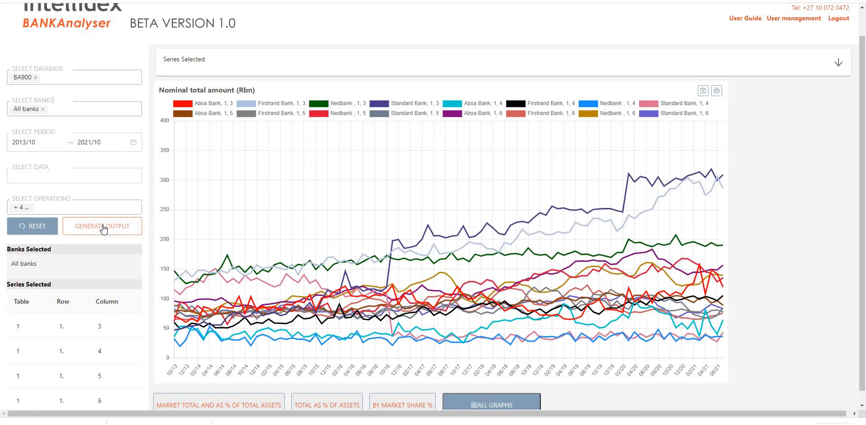
pyautogui.click(103, 227)
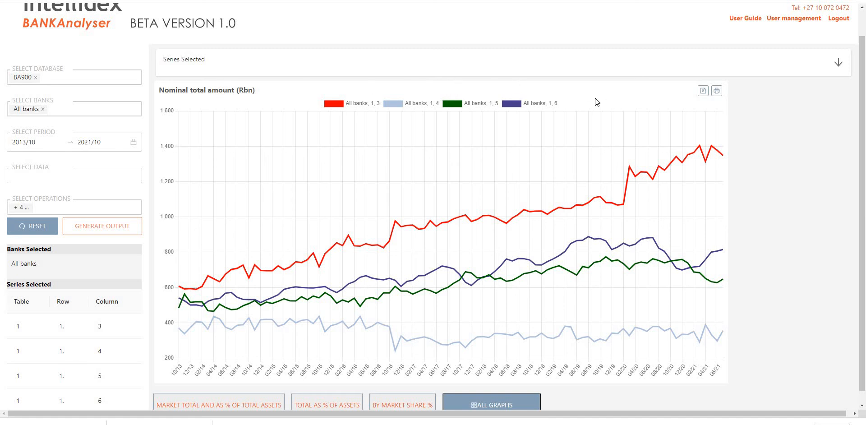
# Check the selected series details against the Nominal total amount (Rbn) chart, and display all graphs together
pyautogui.click(648, 66)
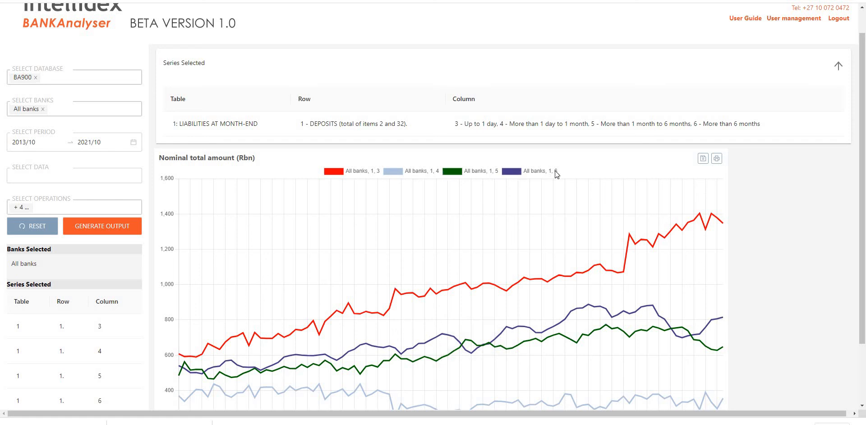
pyautogui.scroll(-2, 644, 192)
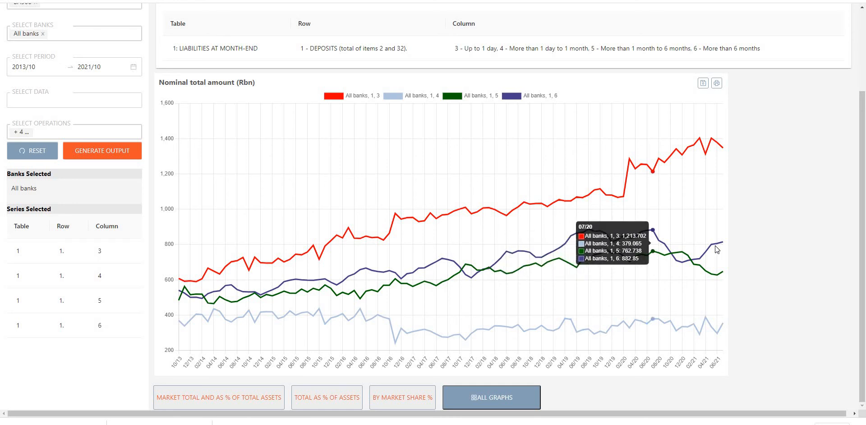
pyautogui.click(497, 399)
pyautogui.scroll(-2, 673, 111)
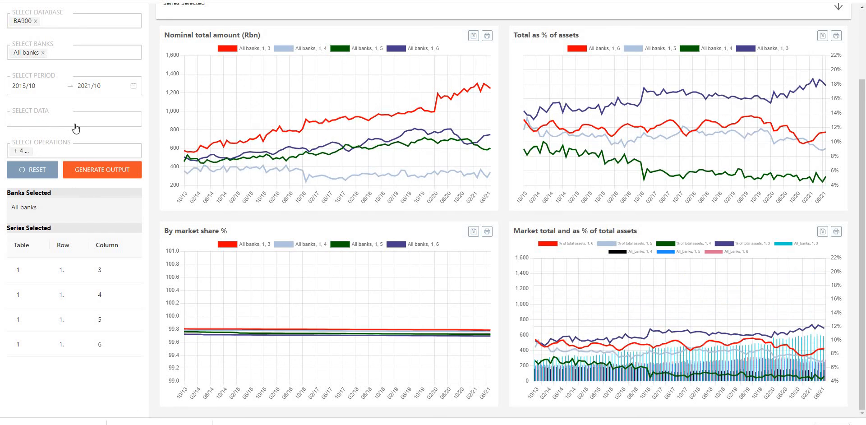
# Deselect the Market total and as % of total assets and By market share % operations, and generate the output
pyautogui.click(67, 151)
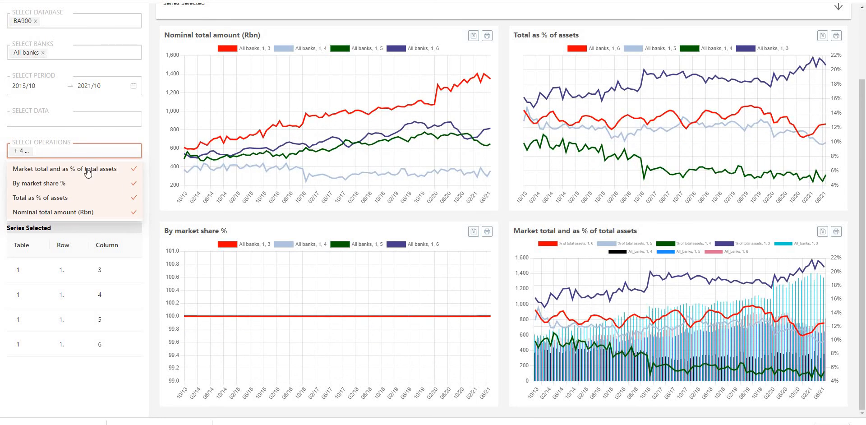
pyautogui.click(120, 150)
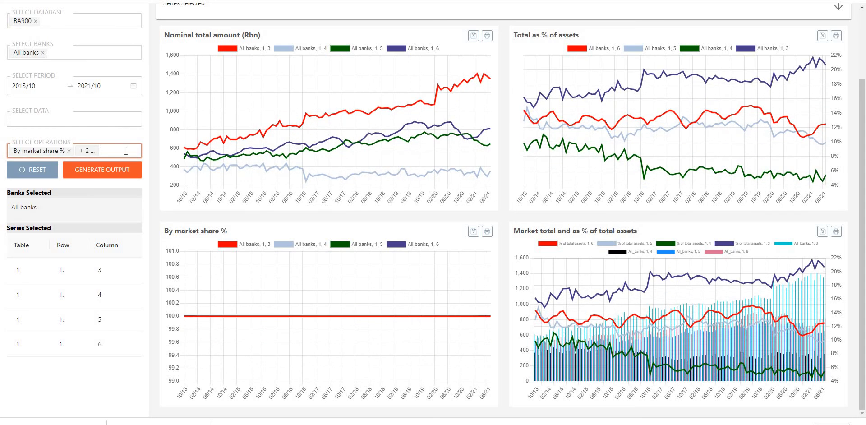
pyautogui.click(126, 151)
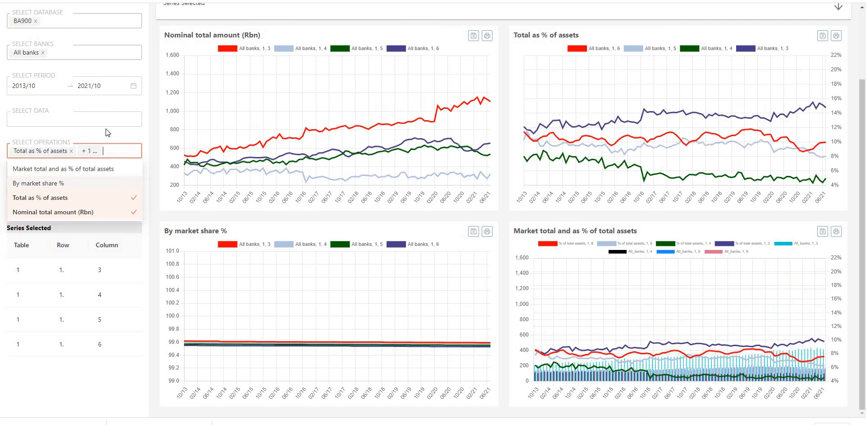
pyautogui.click(105, 128)
pyautogui.click(107, 172)
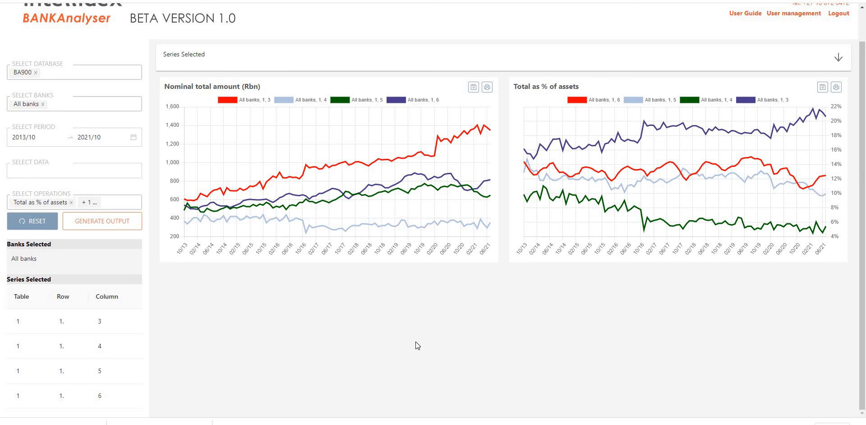
pyautogui.scroll(1, 576, 342)
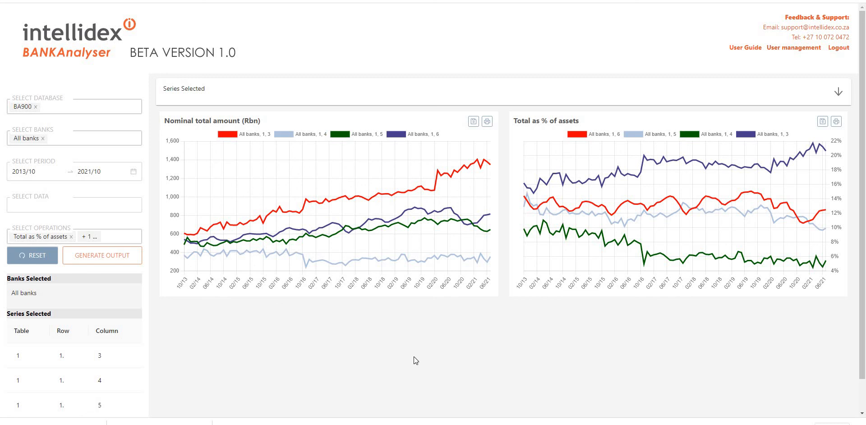
pyautogui.scroll(-1, 379, 363)
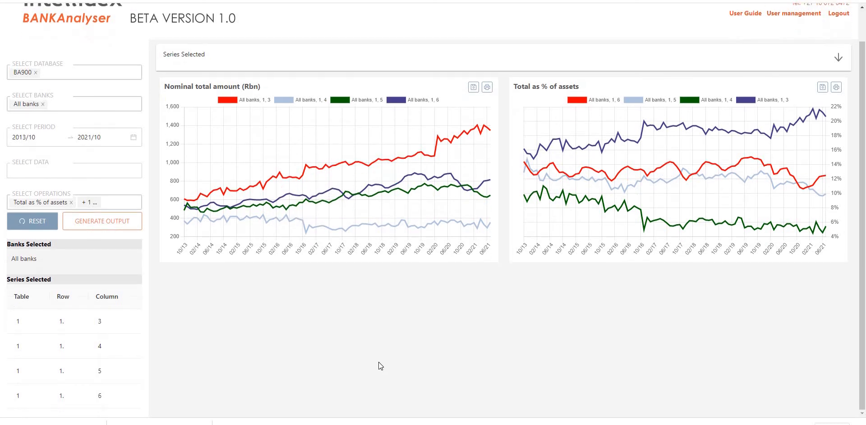
pyautogui.scroll(1, 362, 358)
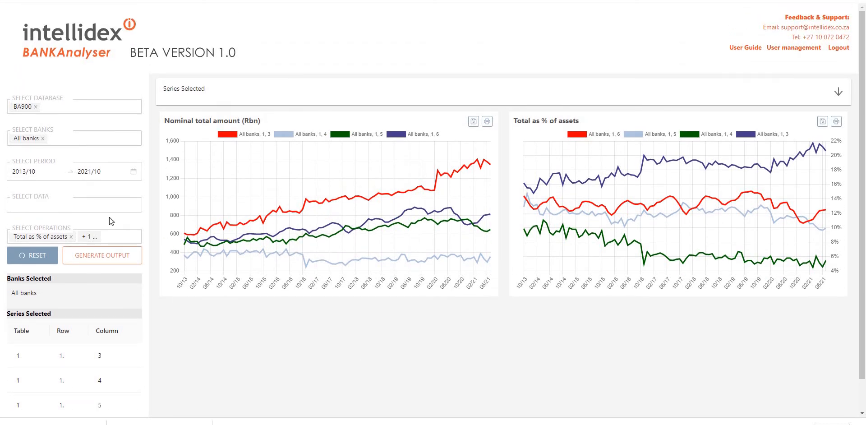